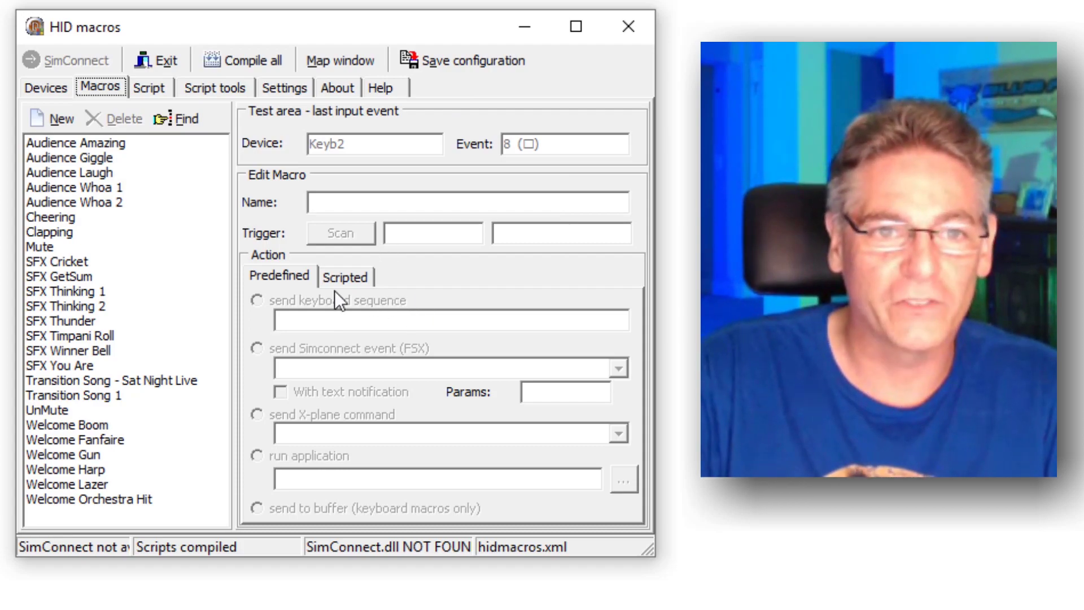
Add a new empty macro, which appears as 'New Macro' with a keyboard-sequence action.
click(53, 116)
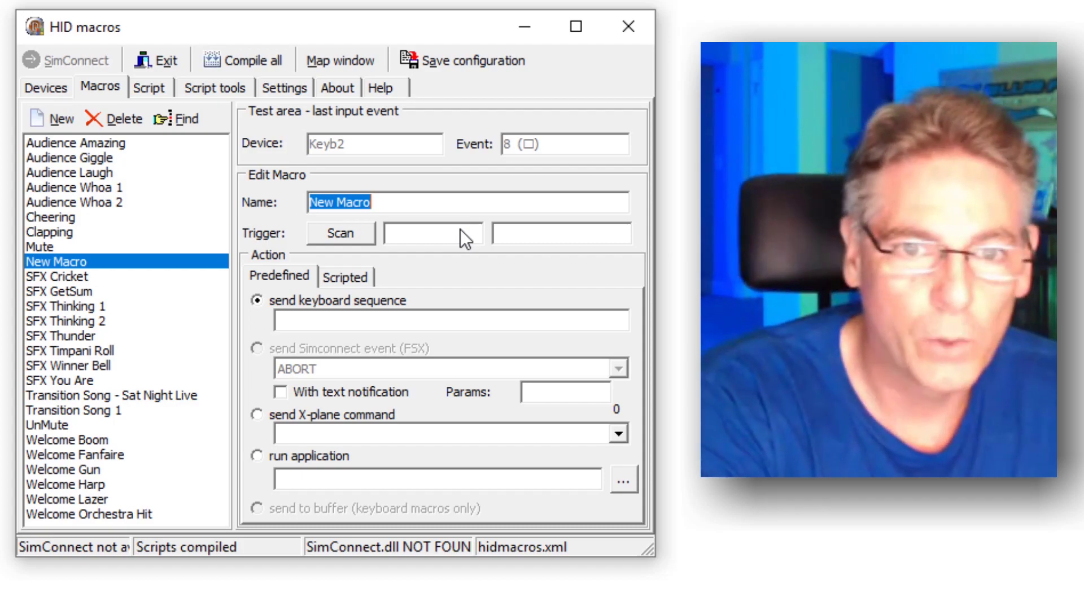
Enter 'SFX Car Horn' as the new macro's name.
key(shift)
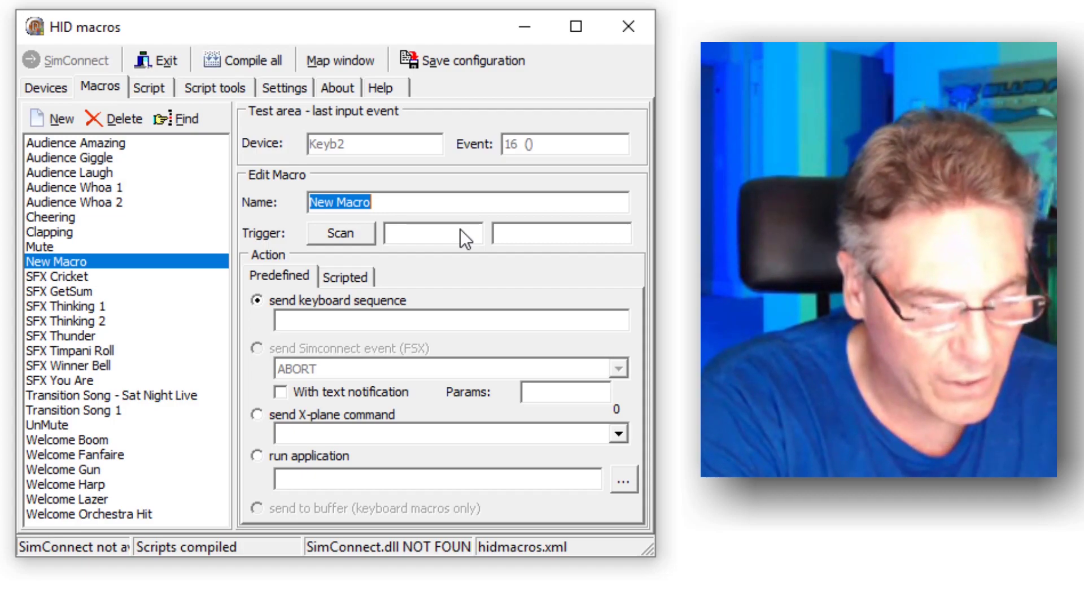
text(SFX)
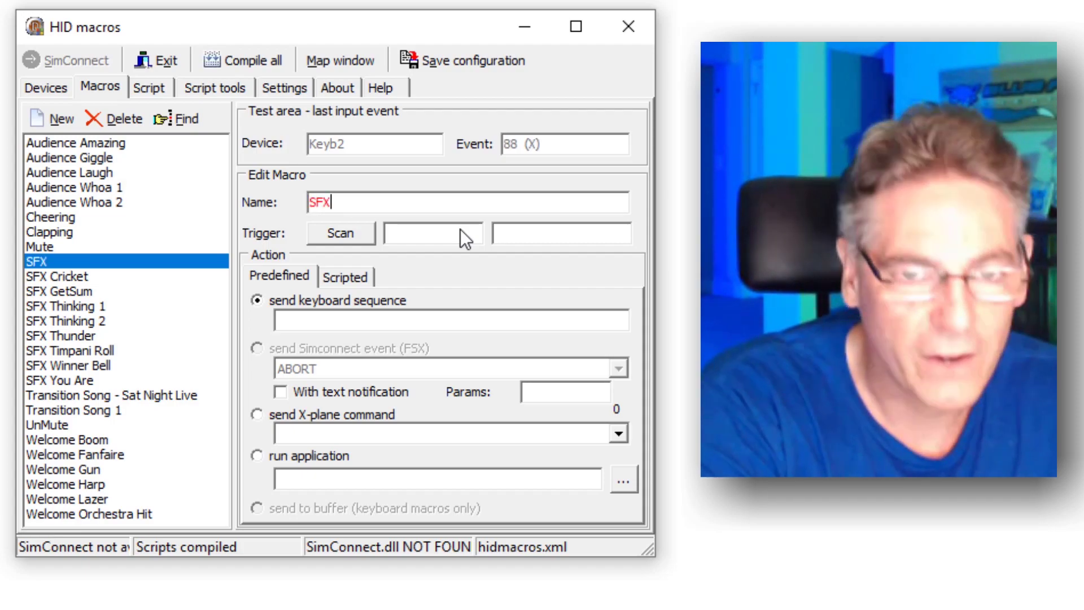
text( Car)
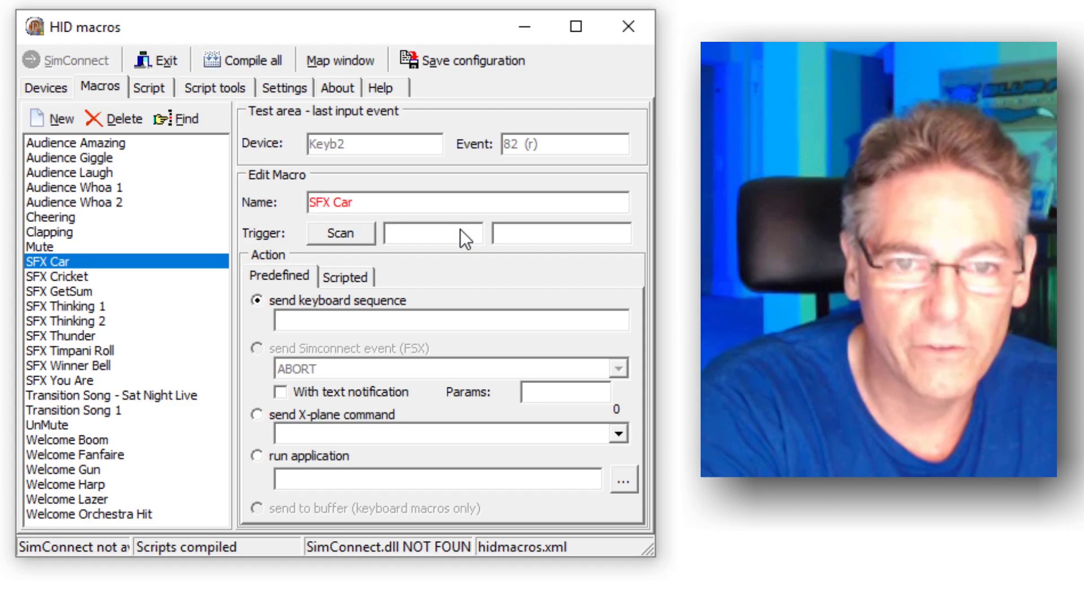
text( Horn)
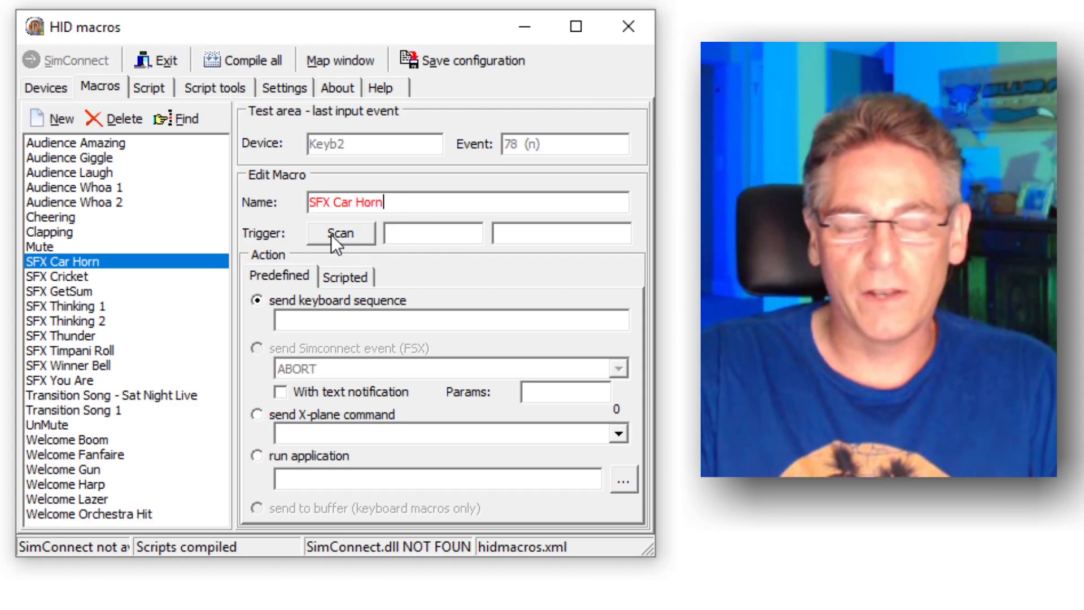
click(328, 235)
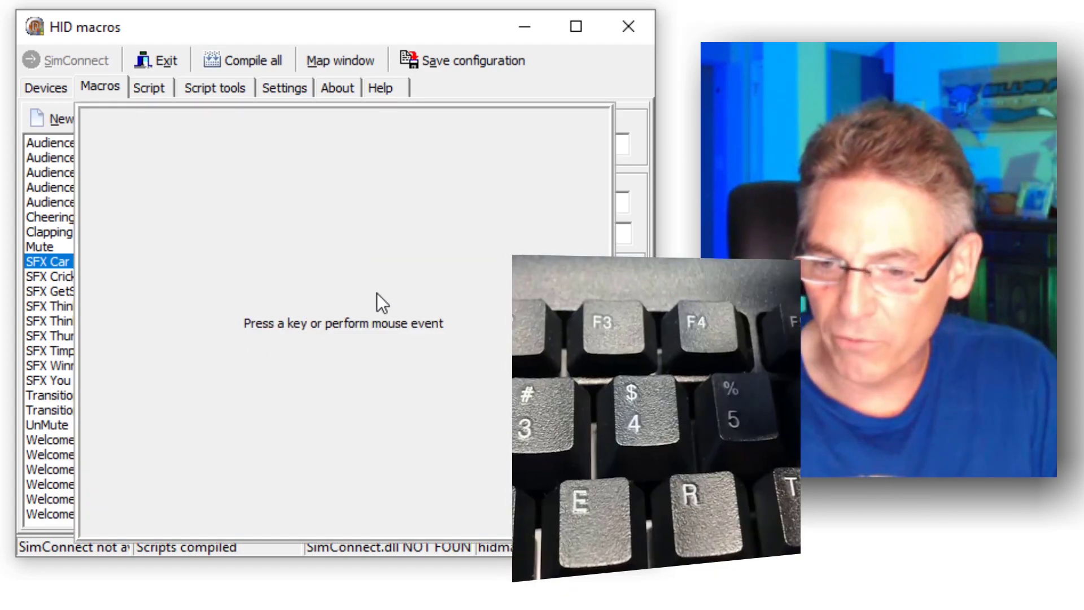
Assign key 4 on keyboard Keyb4 as the trigger and switch the action to Scripted.
key(4)
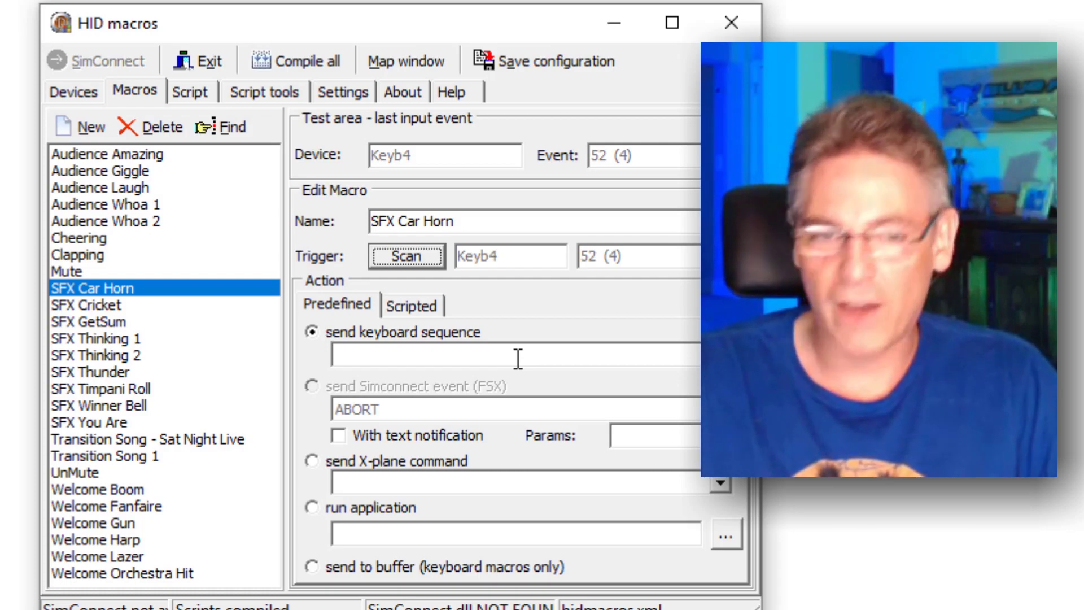
click(400, 304)
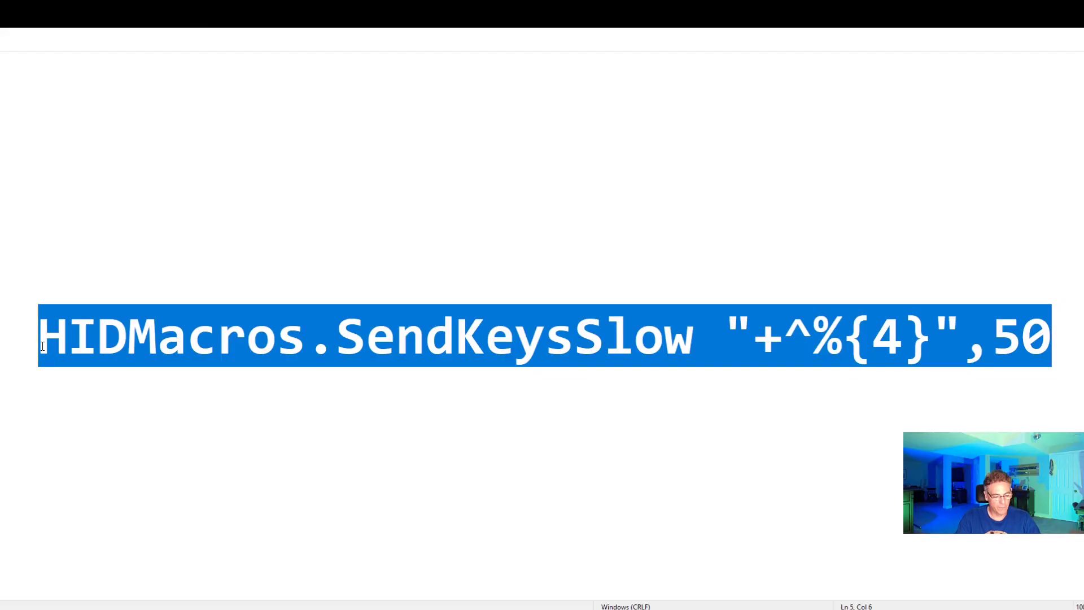
Paste the HIDMacros.SendKeysSlow "+^%{4}",50 line into SFX Car Horn's script and compile it.
key(ctrl+c)
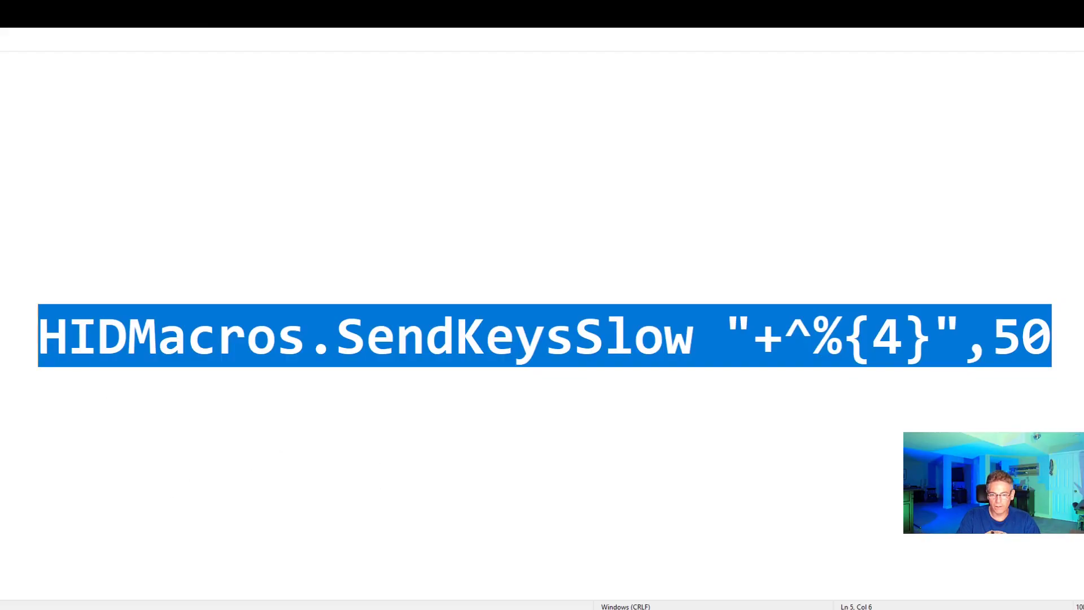
key(alt+Tab)
click(628, 259)
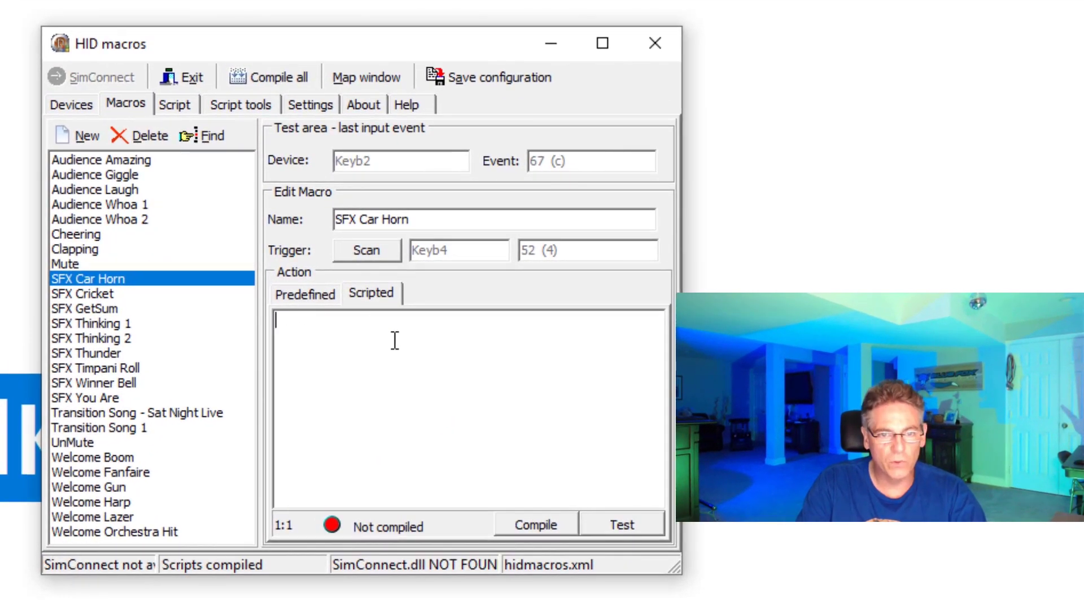
key(ctrl+v)
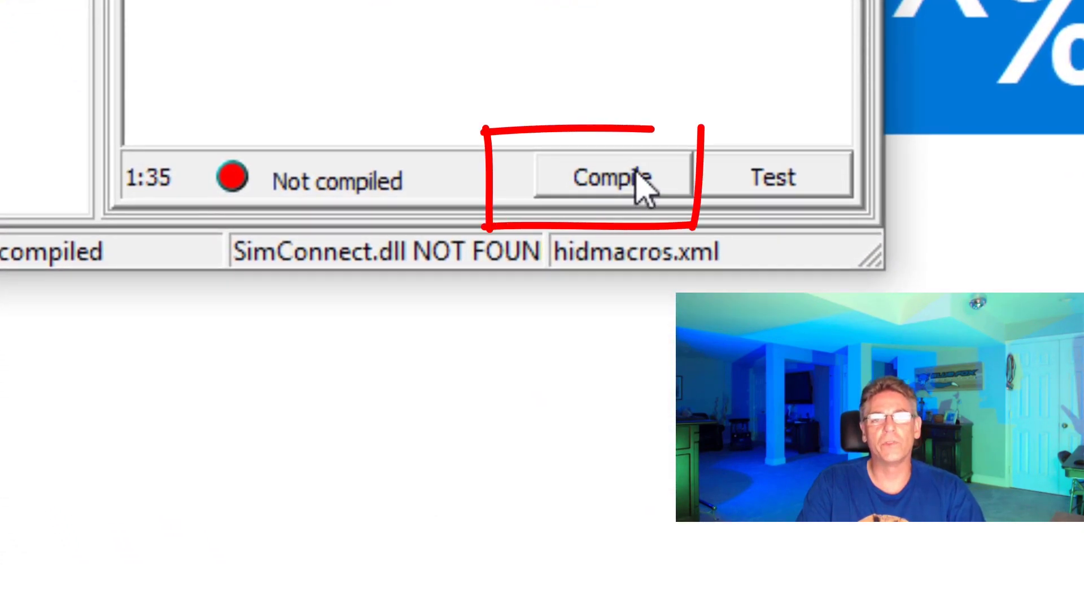
click(642, 182)
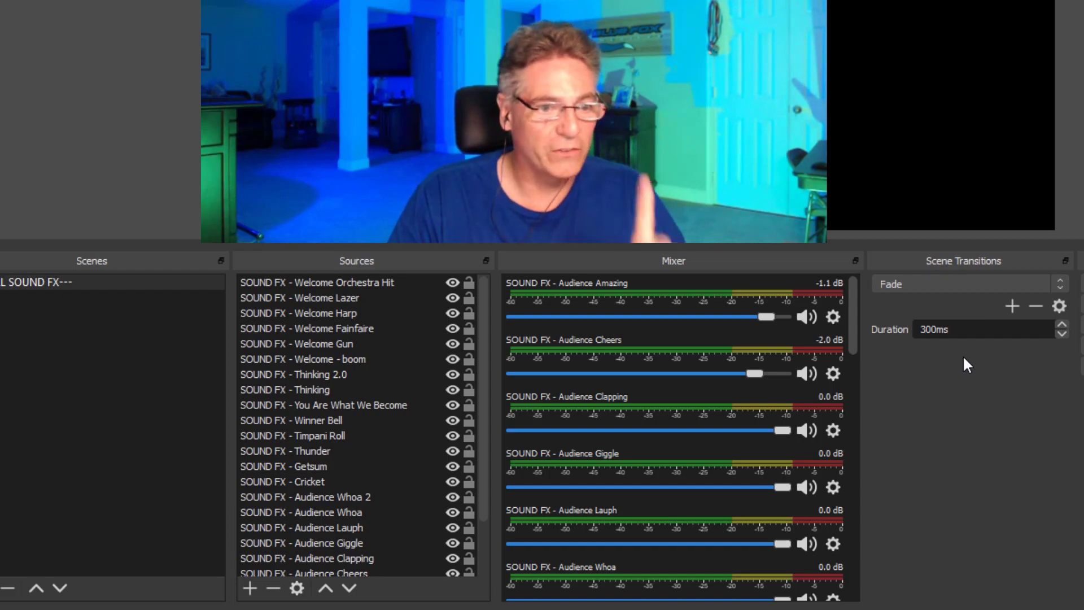
click(253, 587)
Add a Media Source named 'SOUND FX - Car Horn'.
click(313, 444)
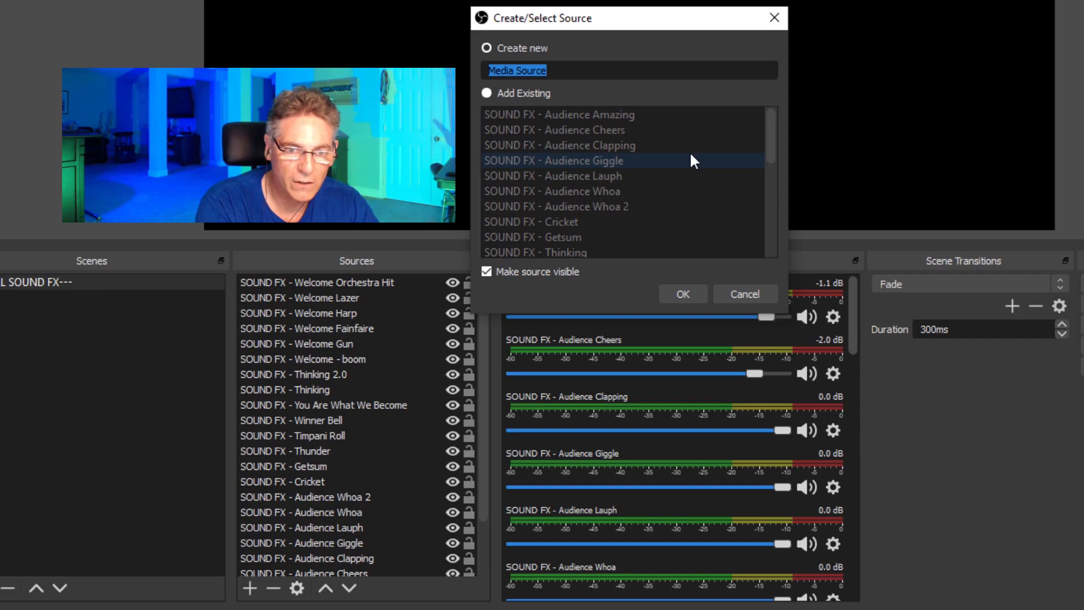
text(S)
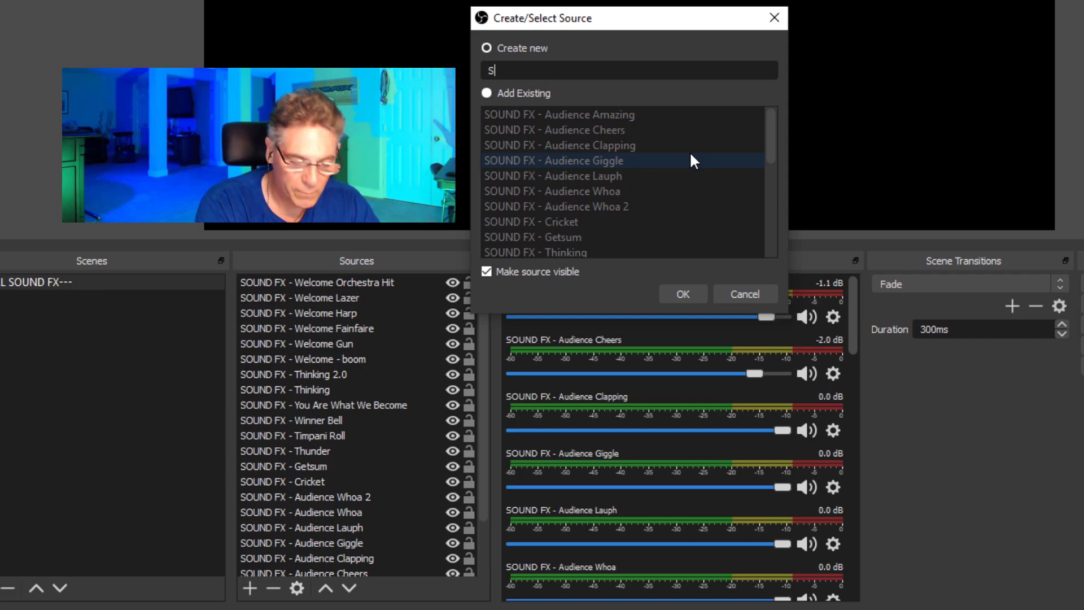
text(OU)
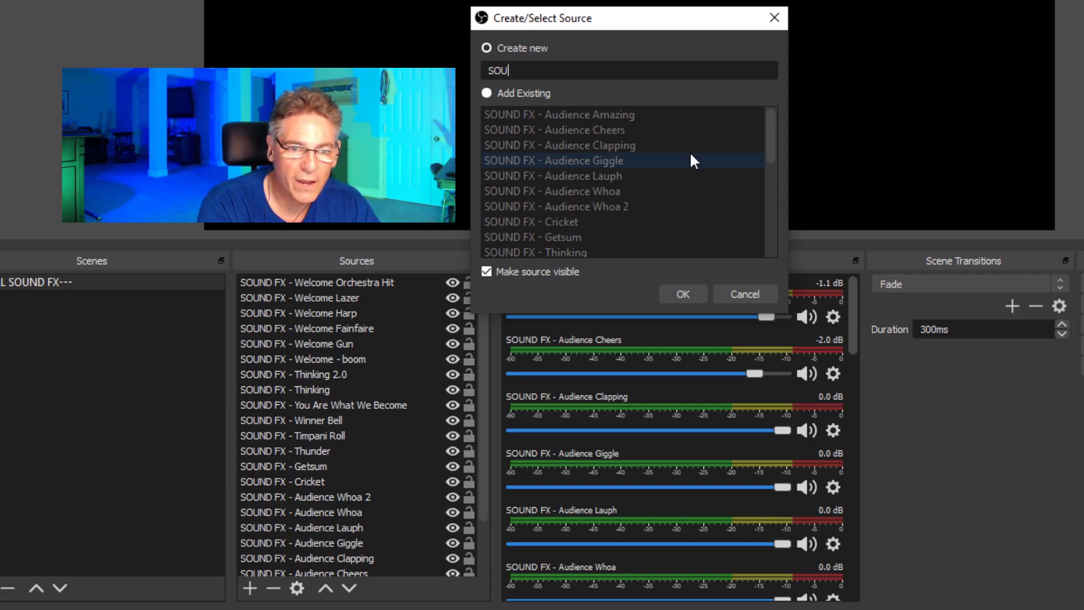
text(ND FX -)
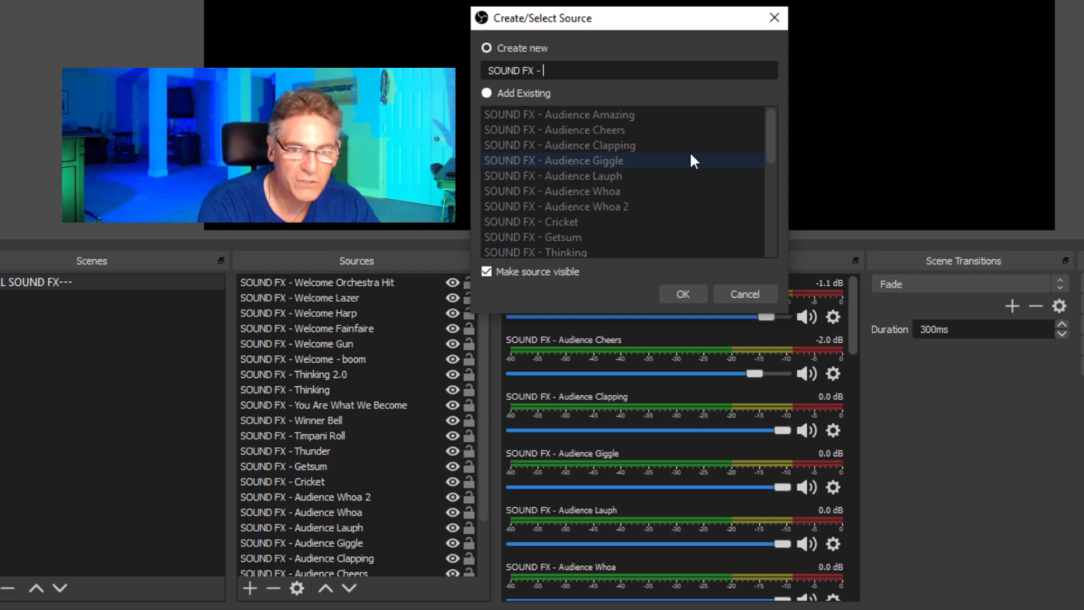
text( C)
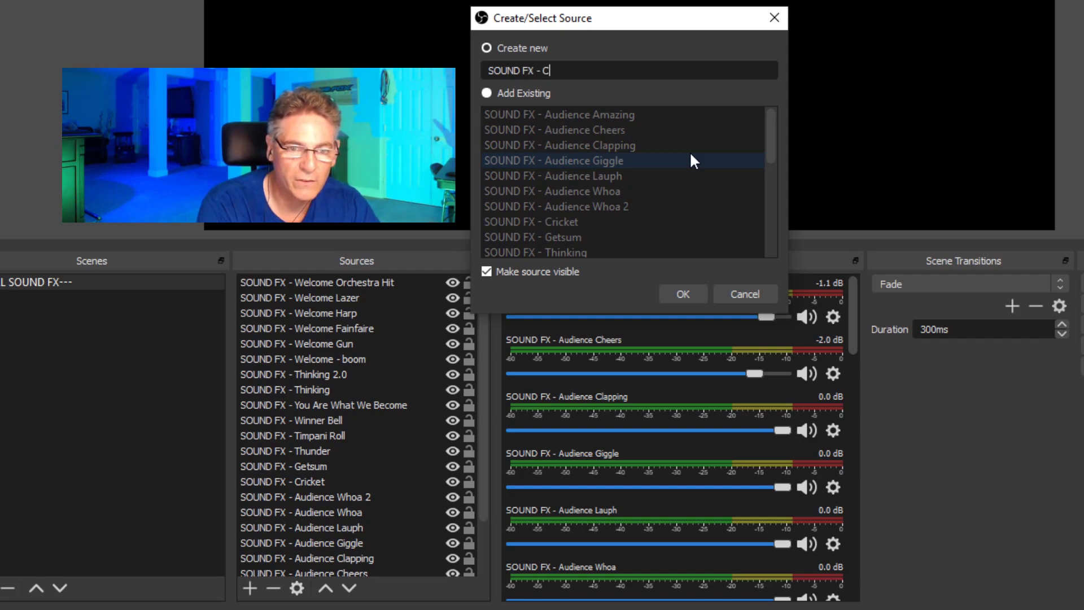
text(ar Horn)
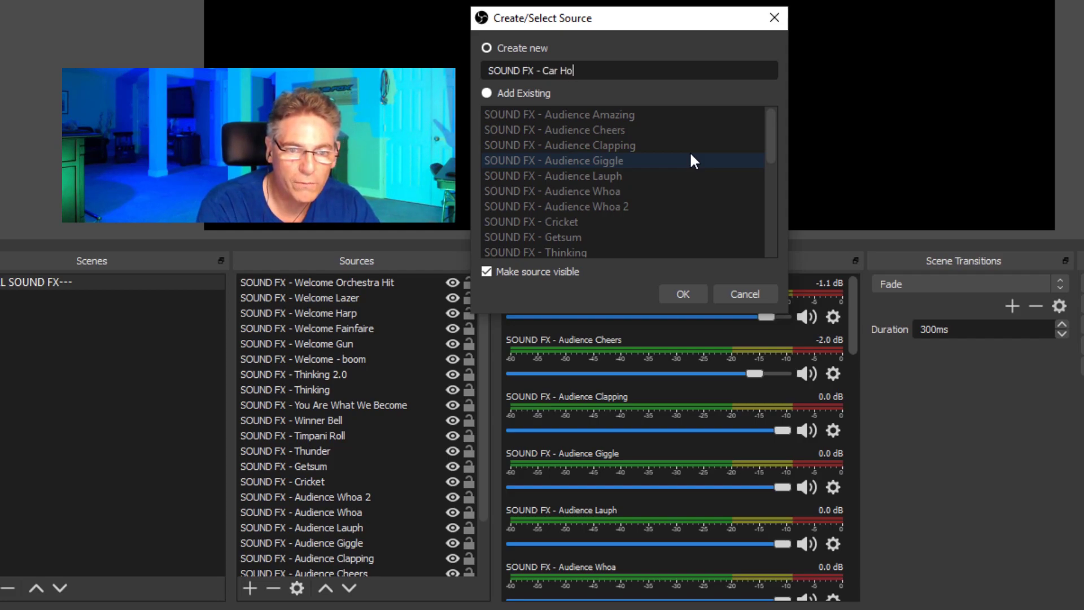
click(684, 294)
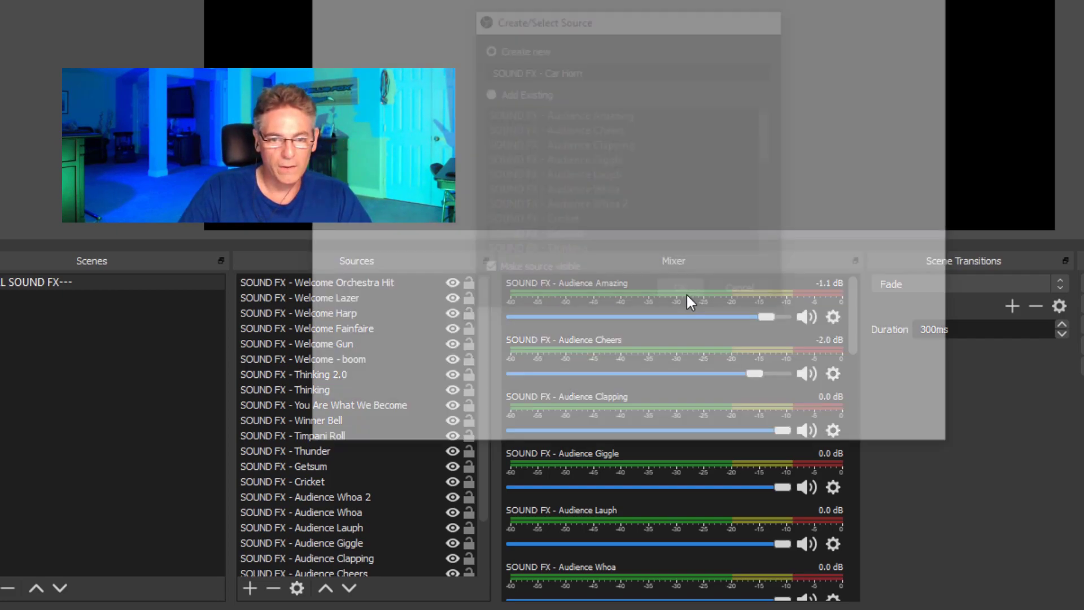
Use OBS SOURCES > Sound FX > SFX-Car-horn.mp3 as the file, with Close file when inactive enabled.
click(900, 278)
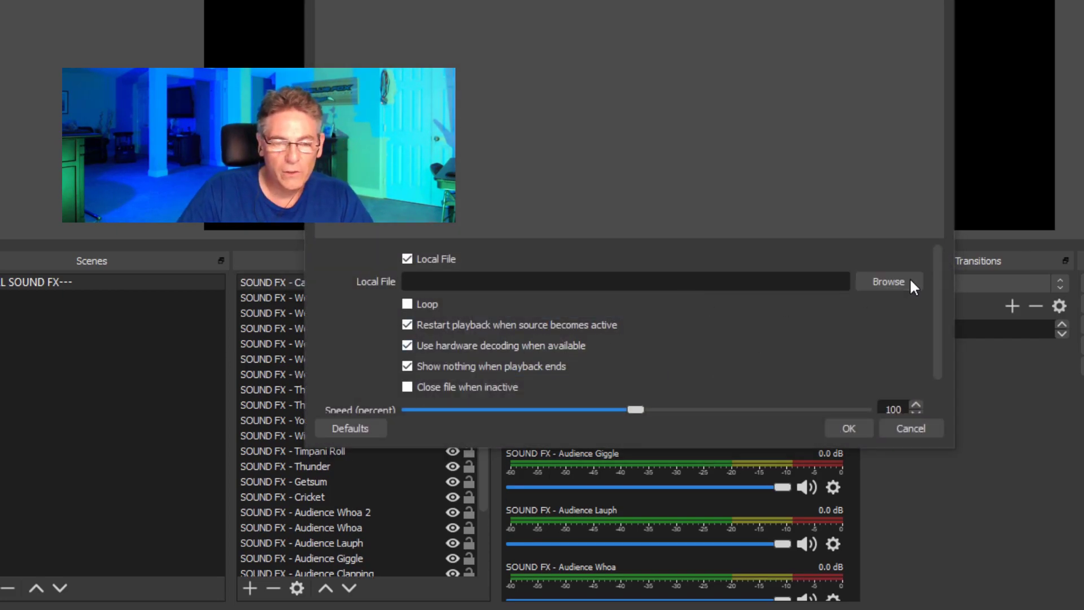
scroll(447, 223, up, 2)
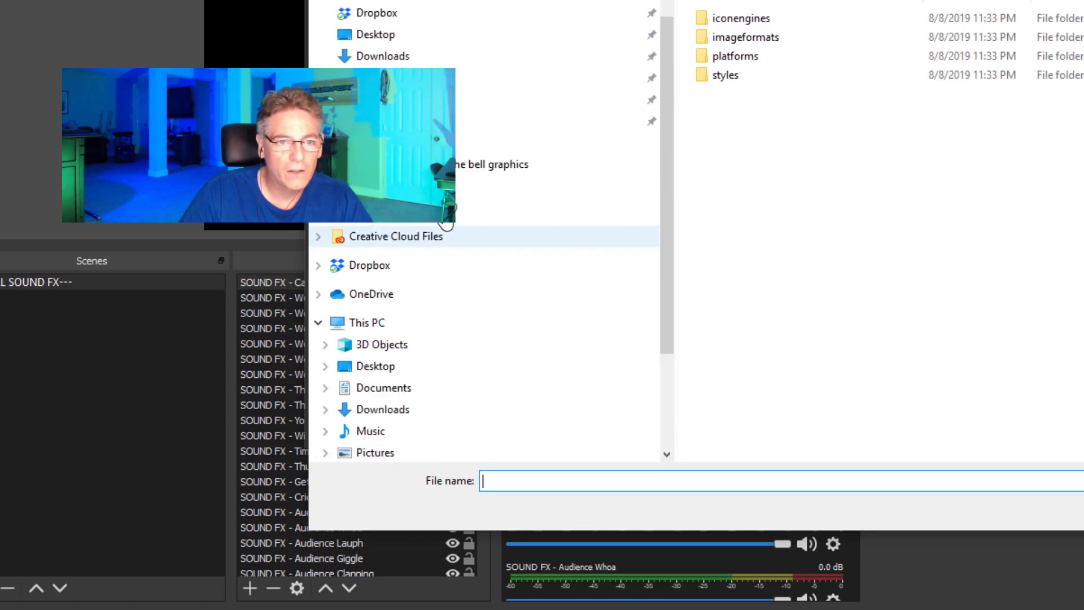
scroll(447, 223, up, 1)
click(353, 28)
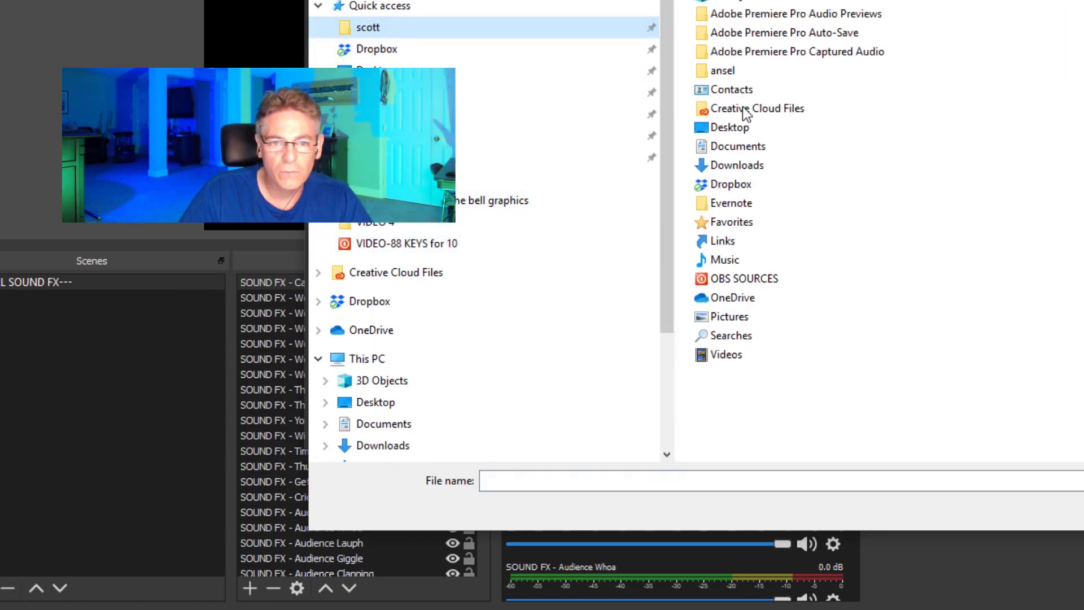
double_click(761, 278)
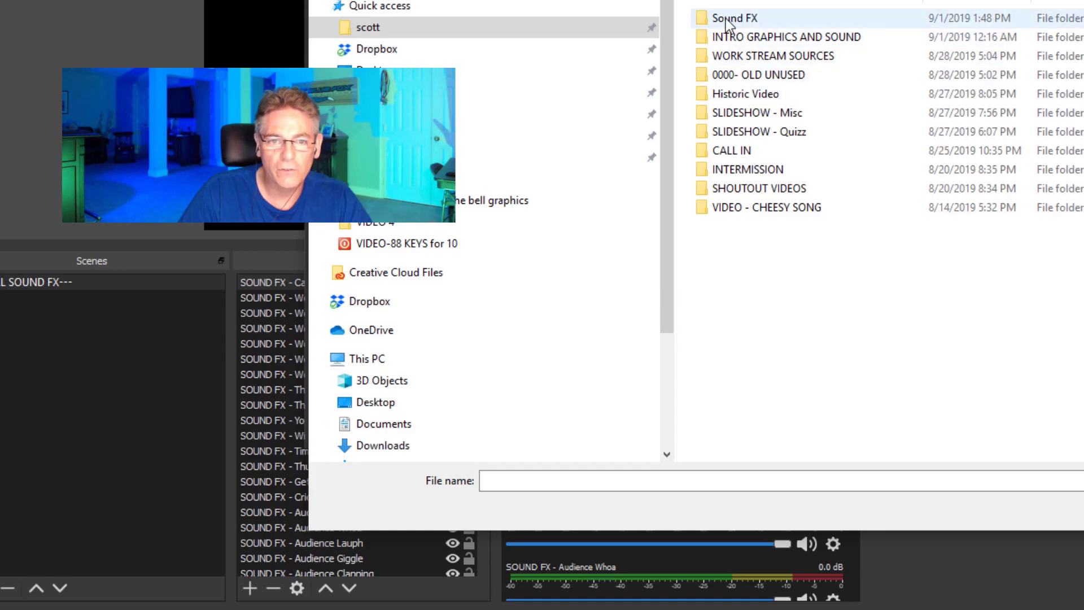
double_click(729, 18)
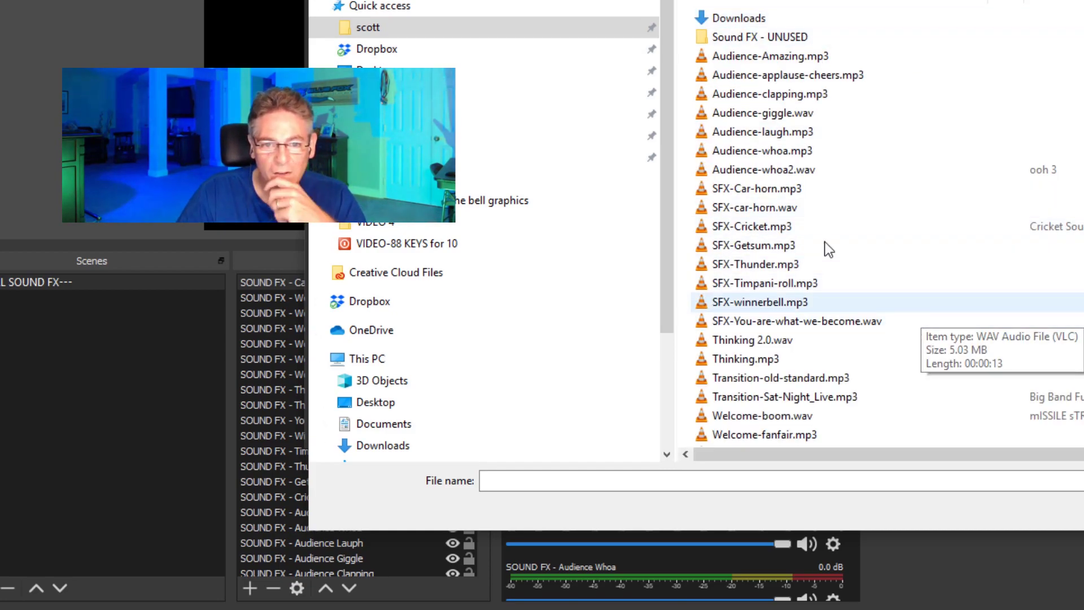
click(786, 189)
double_click(786, 188)
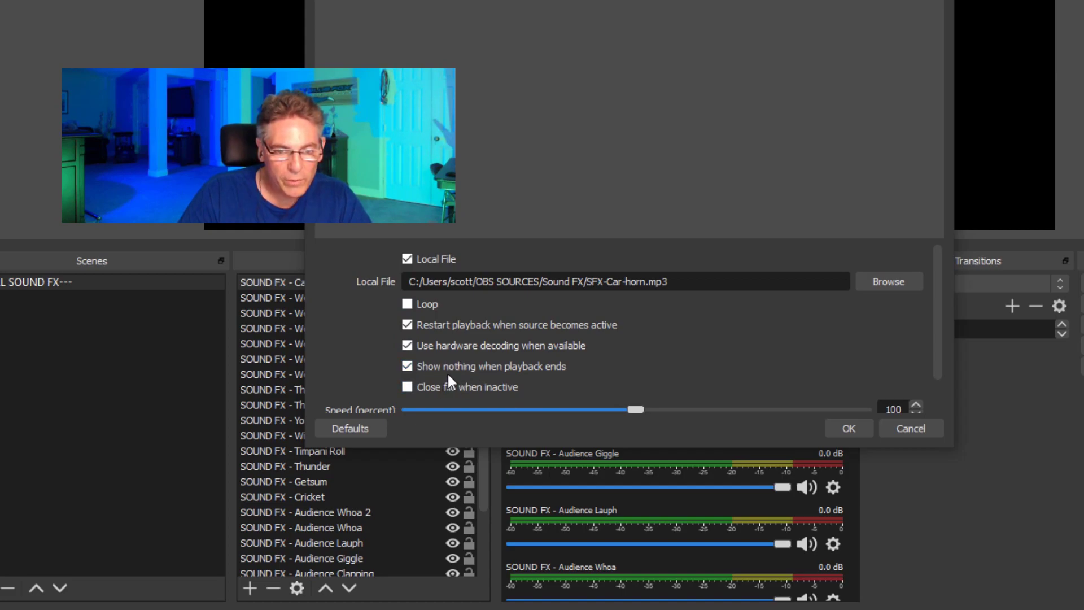
click(407, 387)
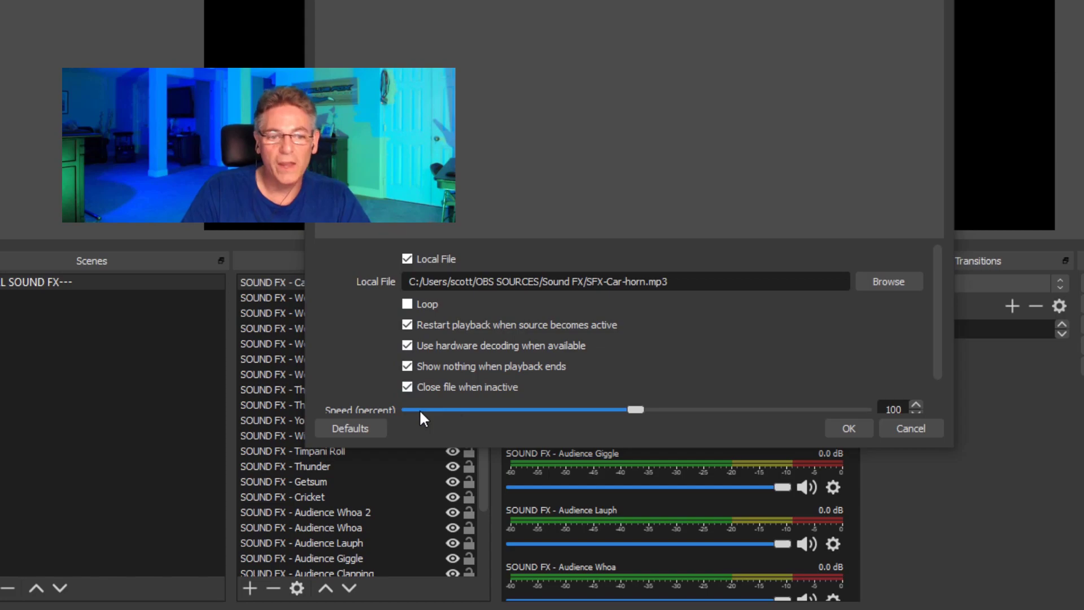
click(848, 428)
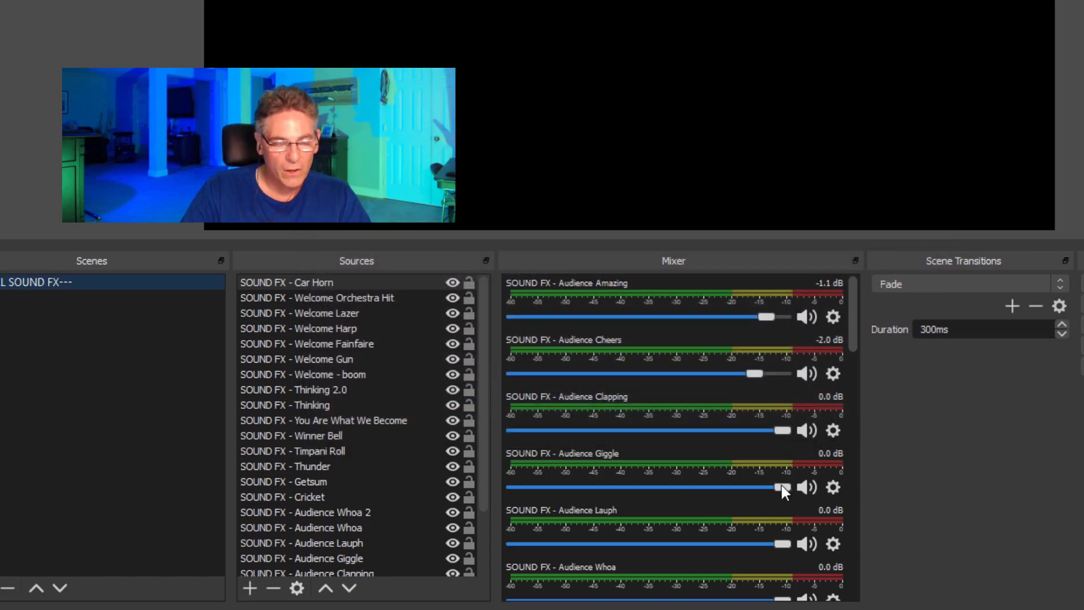
Set the Car Horn source's Audio Monitoring to Monitor and Output in Advanced Audio Properties.
drag(852, 337, 854, 413)
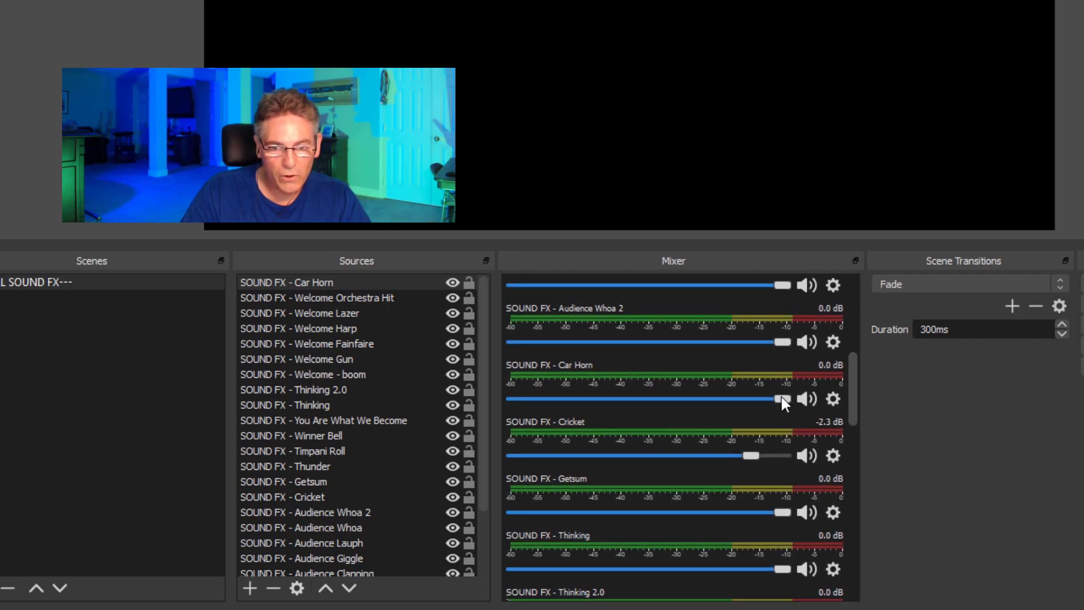
click(832, 398)
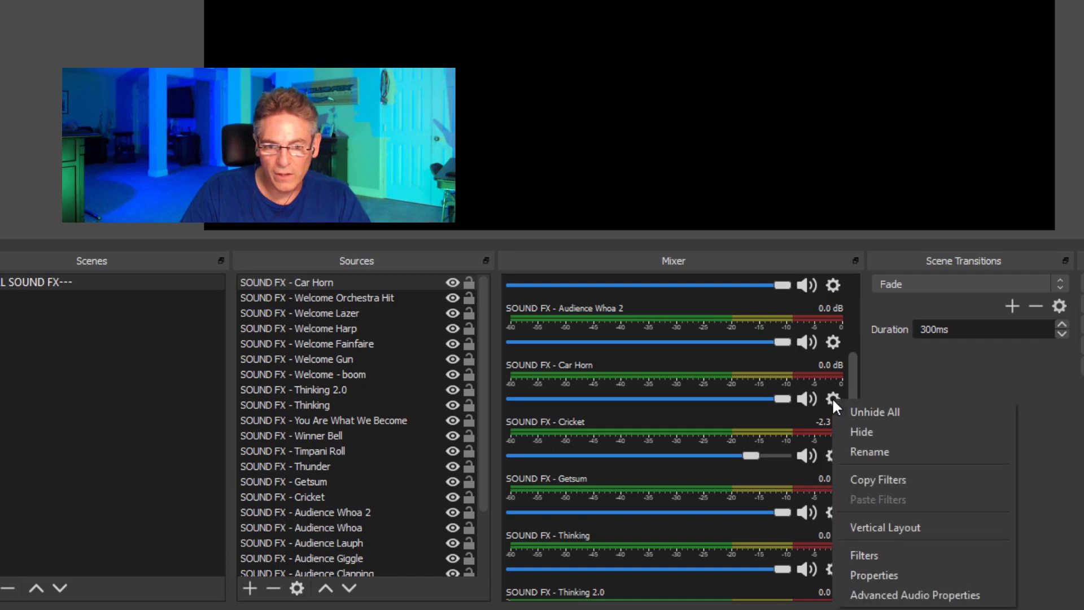
click(904, 592)
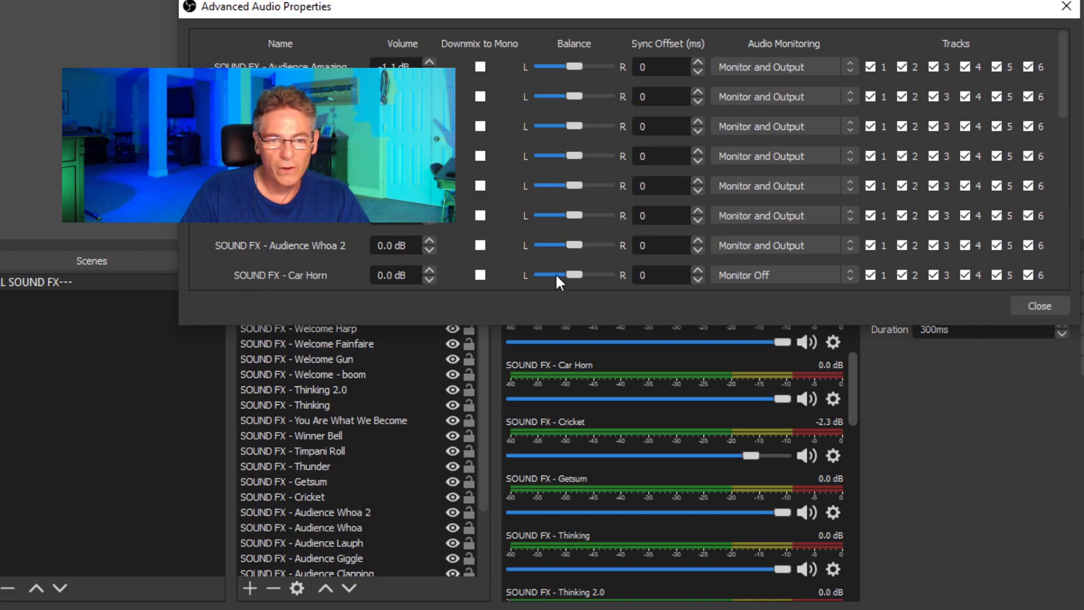
click(849, 273)
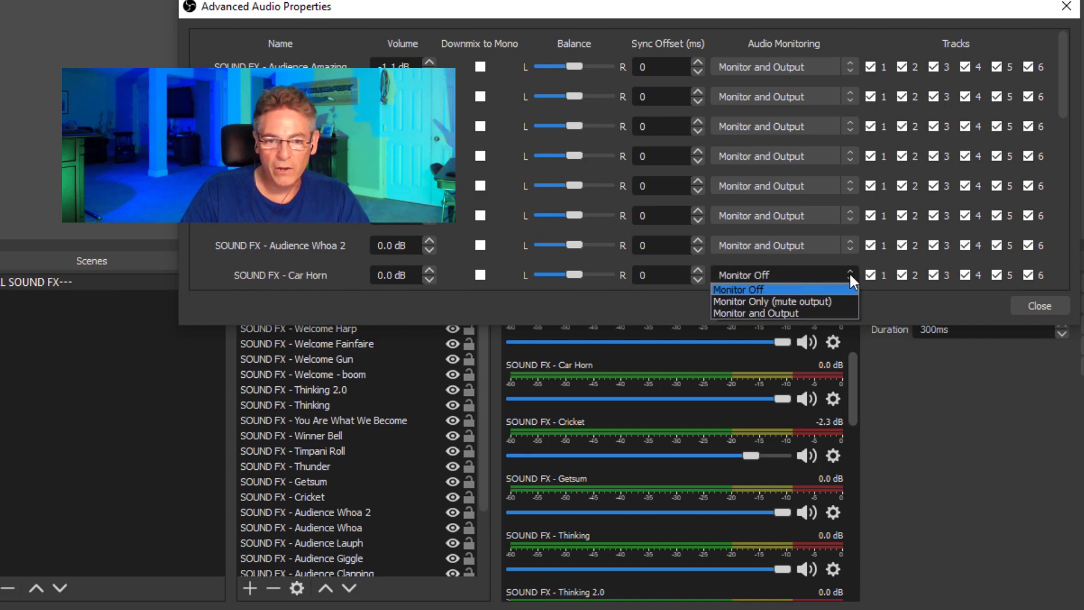
click(839, 314)
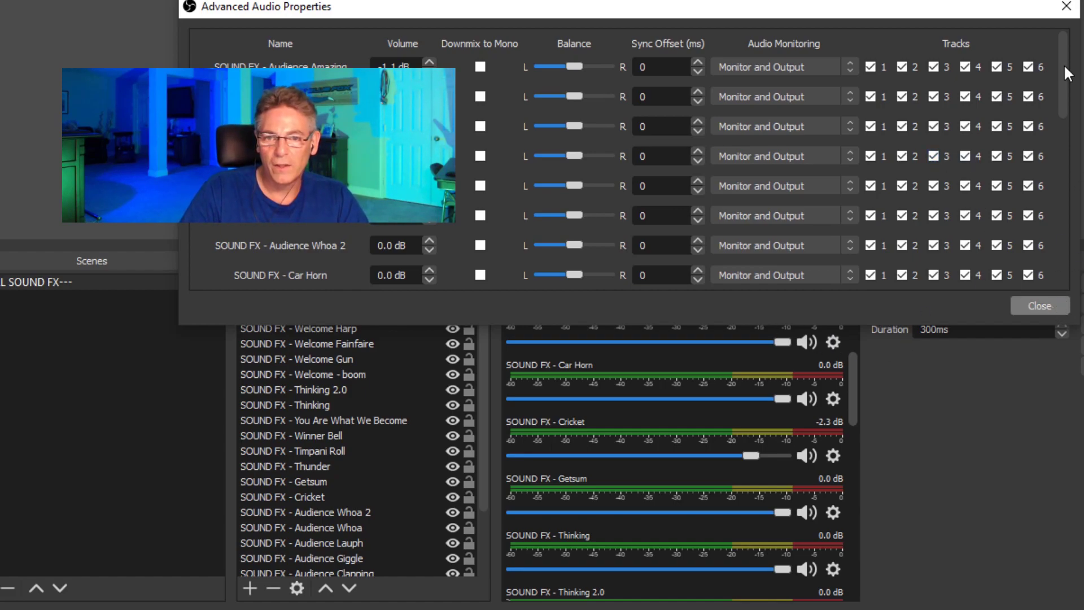
click(1066, 7)
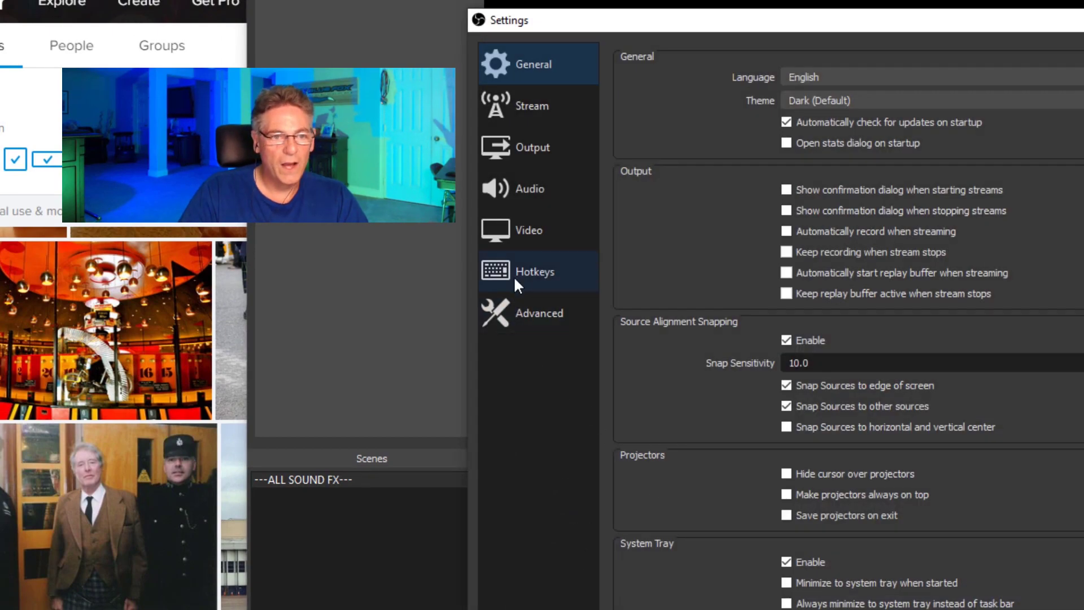
Show the Settings Hotkeys page, scrolled to the SOUND FX - Car Horn section.
click(513, 276)
scroll(541, 522, down, 4)
scroll(541, 522, down, 5)
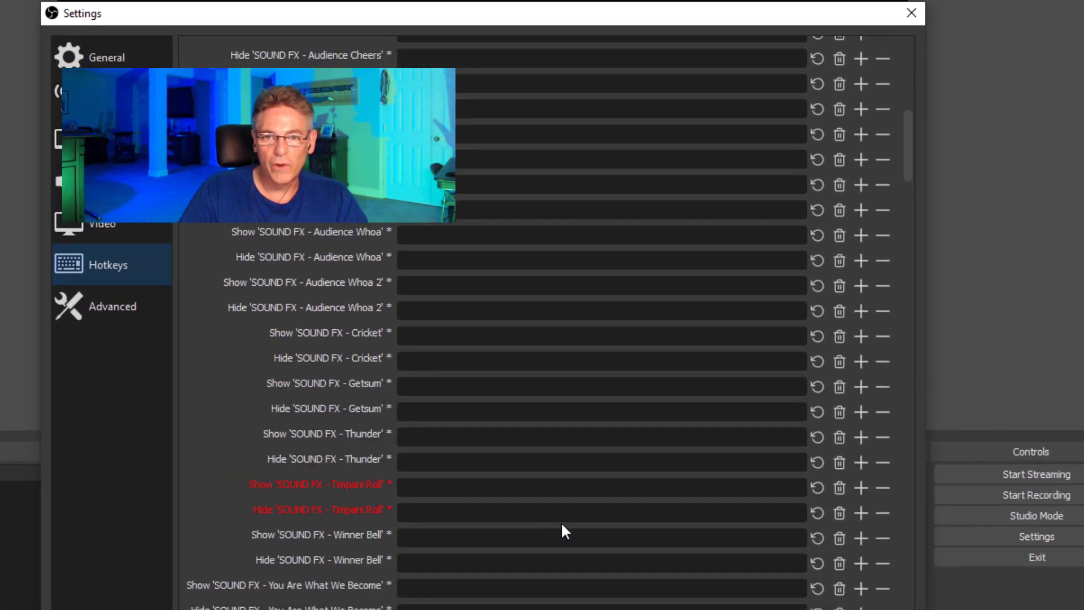
drag(907, 185, 900, 119)
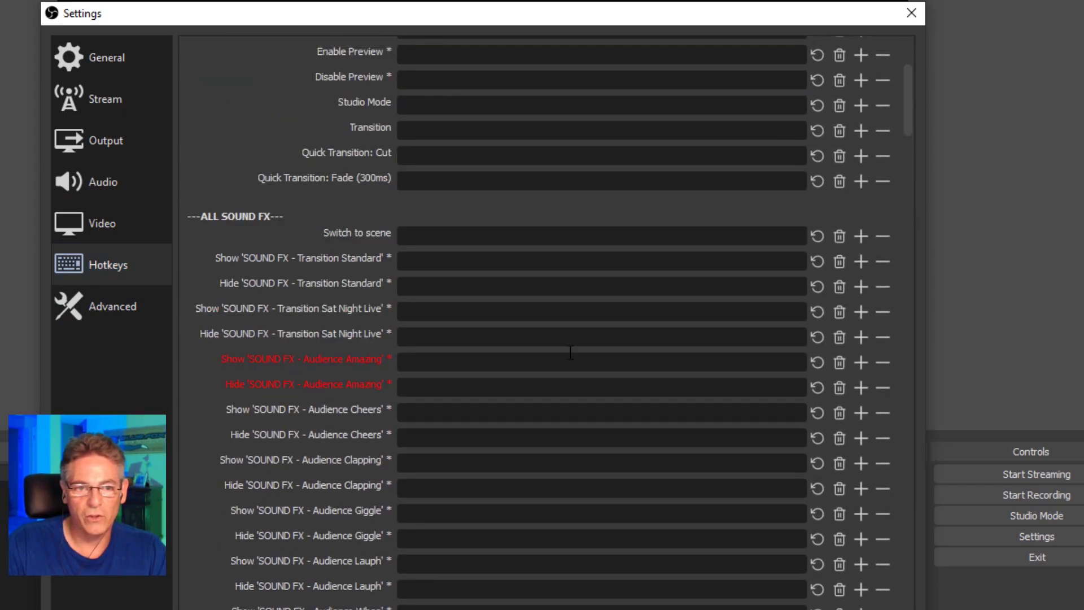
drag(906, 115, 896, 386)
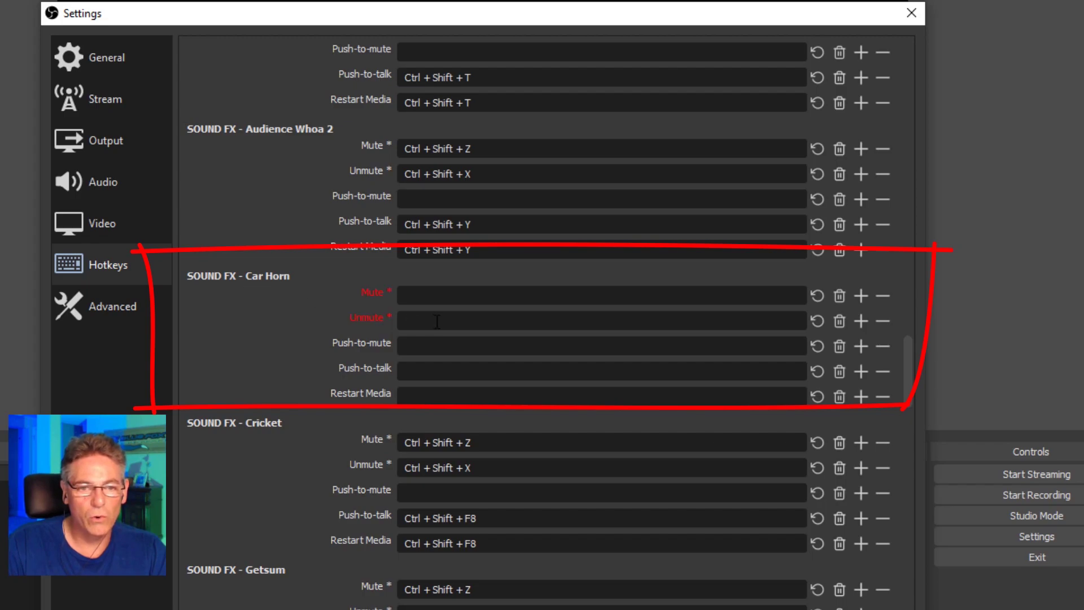
Set Car Horn's Push-to-talk and Restart Media hotkeys both to Ctrl+Alt+Shift+4.
click(414, 368)
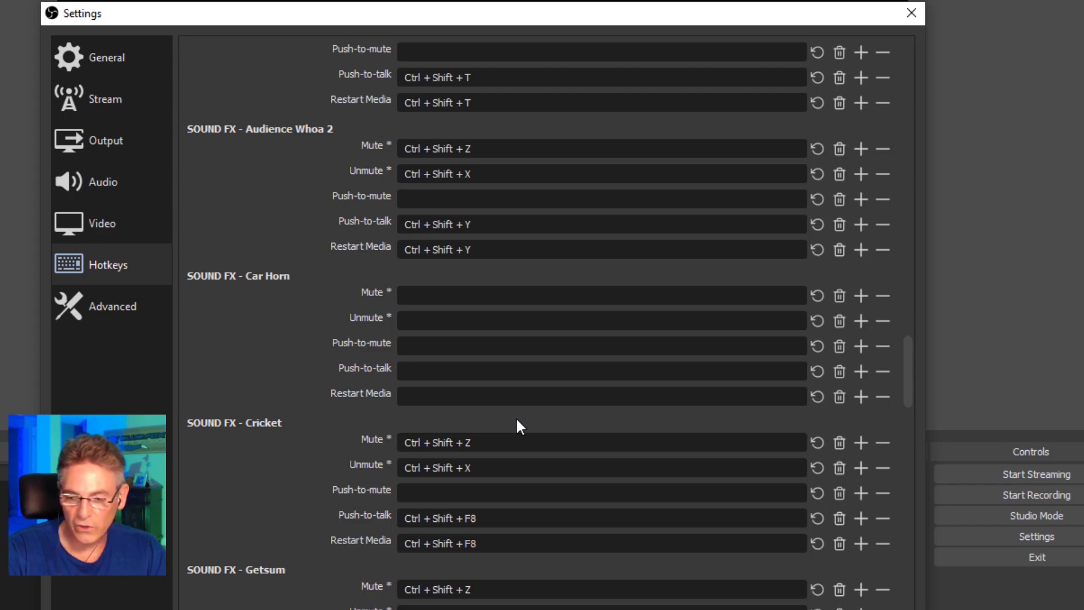
key(ctrl+alt+shift+4)
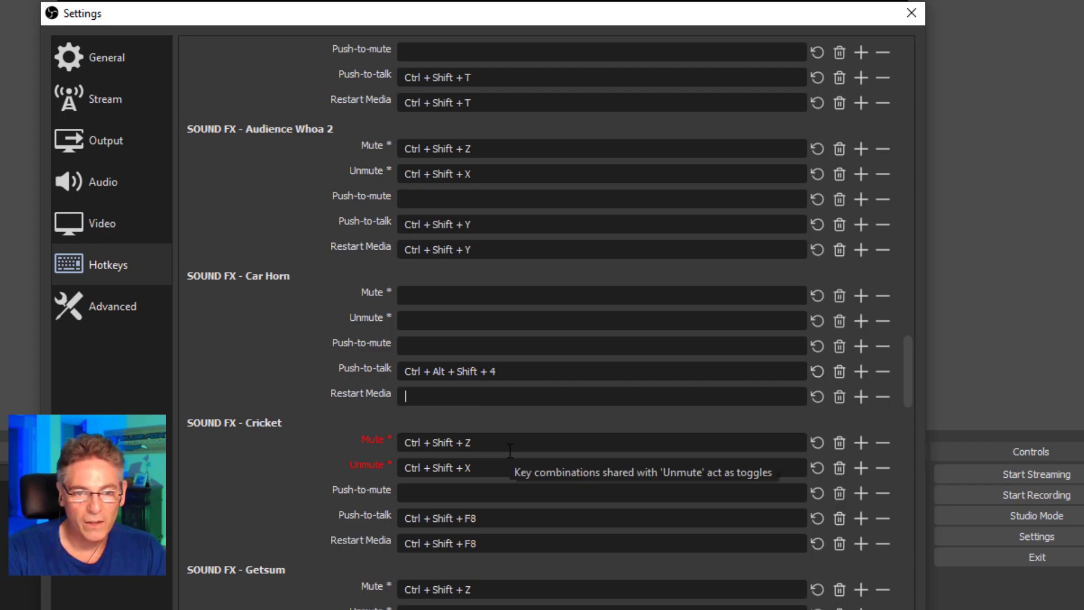
key(ctrl+alt+shift+4)
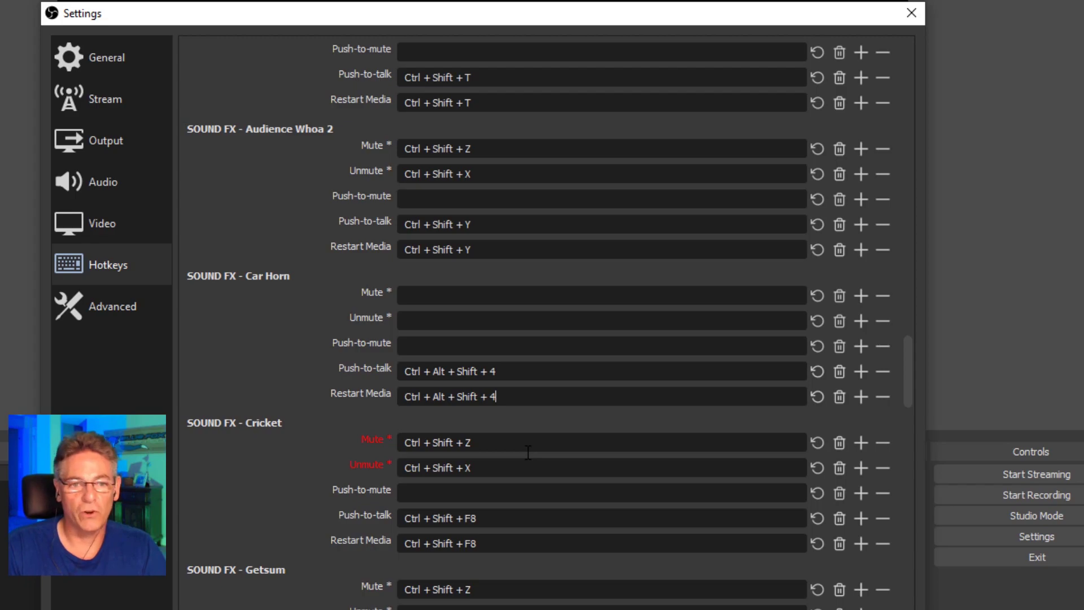
Set Car Horn's Mute hotkey to Ctrl+Shift+Z and Unmute to Ctrl+Shift+X, then close Settings.
click(437, 295)
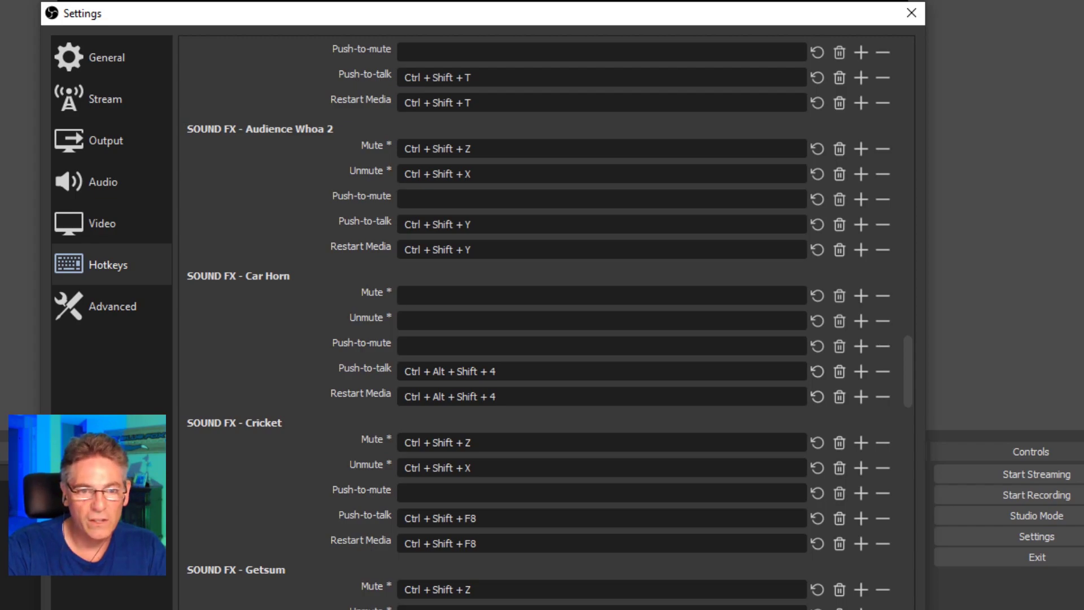
key(ctrl+shift+z)
key(Tab)
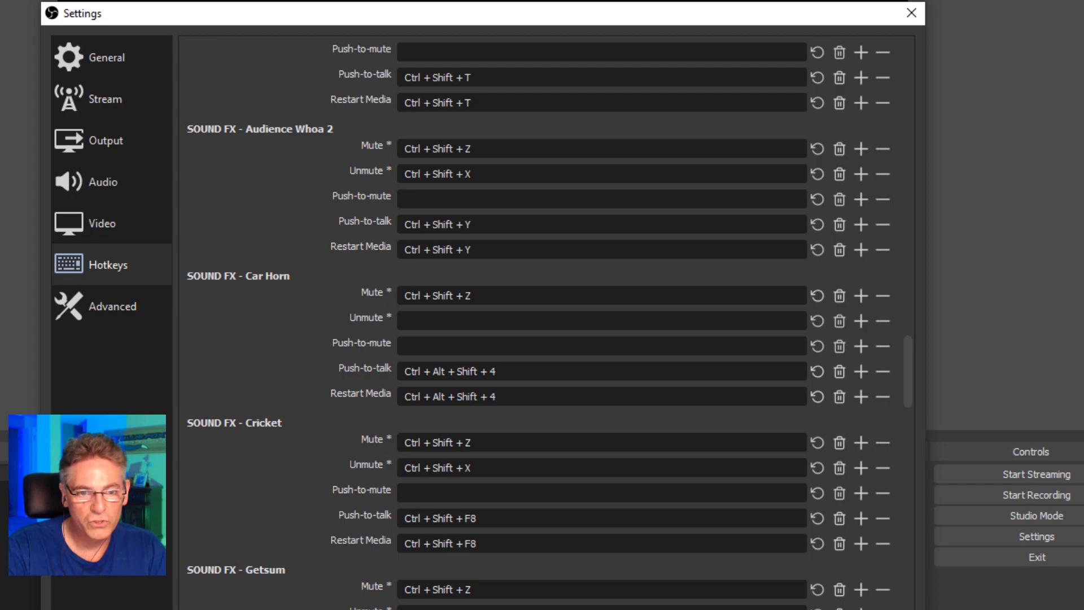
key(ctrl+shift+x)
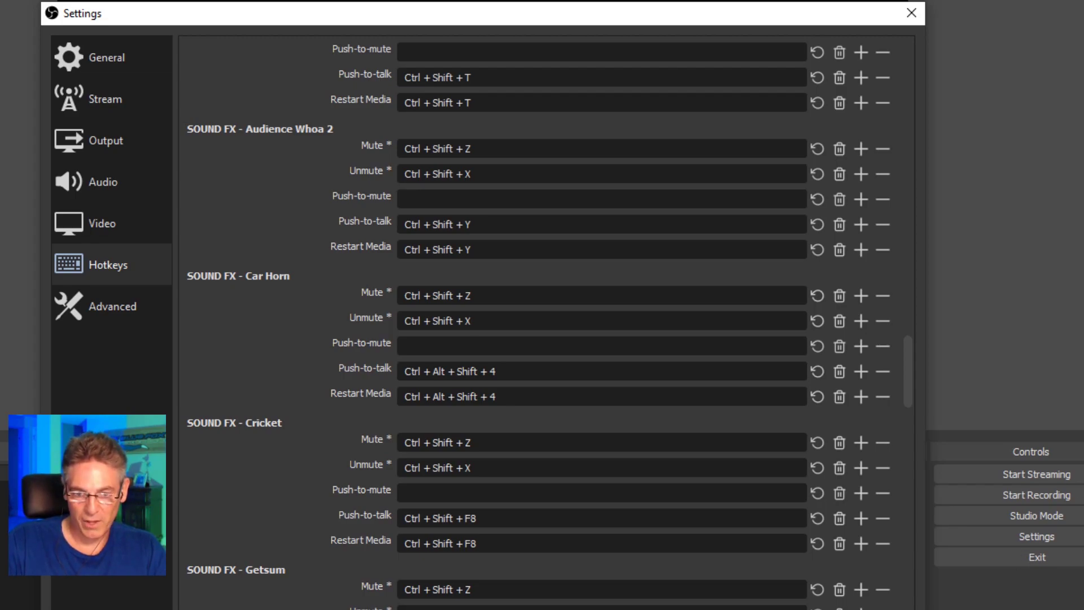
click(912, 12)
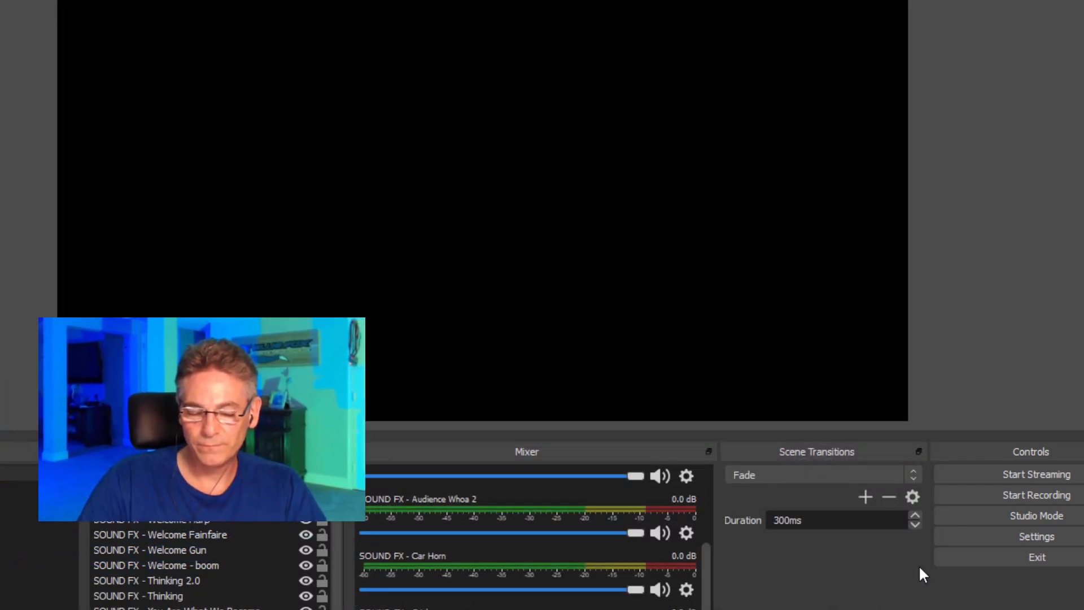